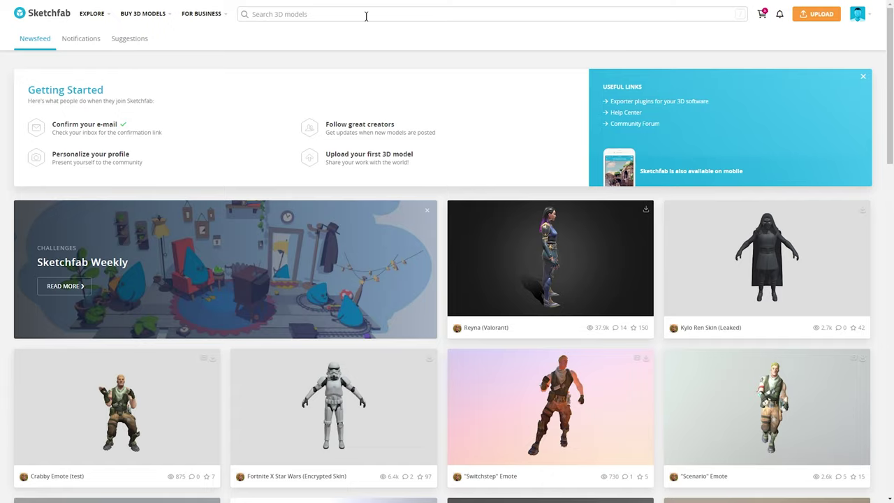
- Open the Snowy Mountain model from Sketchfab's 'mountain' results and scroll to its license details
left_click(366, 15)
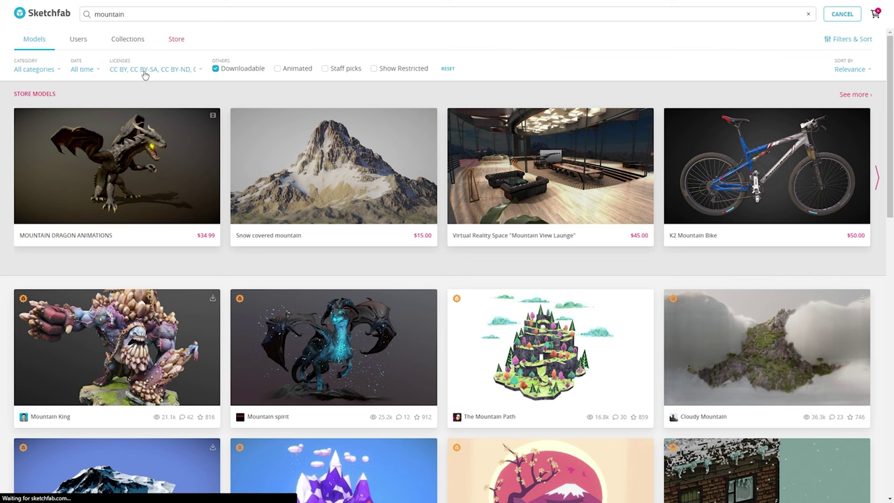
scroll(524, 265, "down", 5)
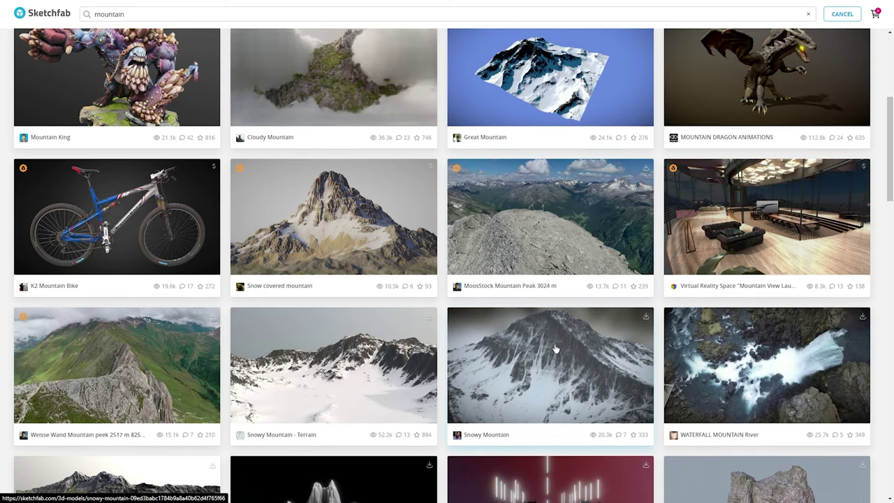
left_click(555, 349)
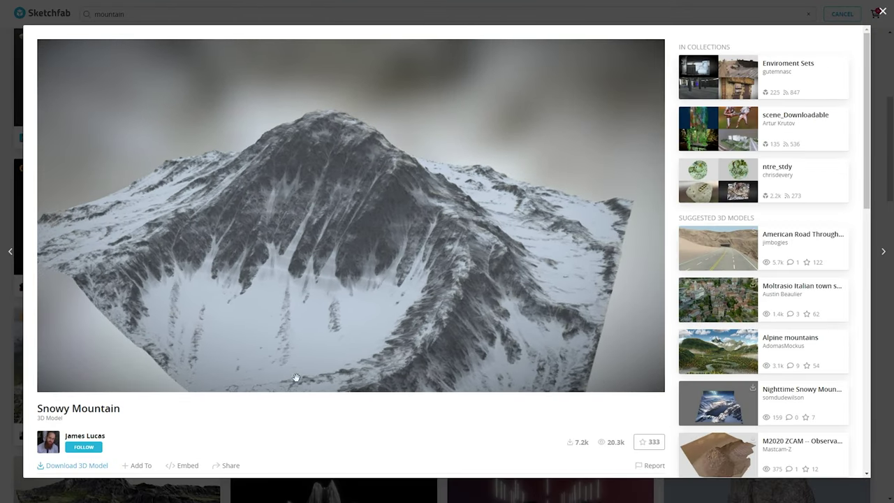
scroll(301, 398, "down", 2)
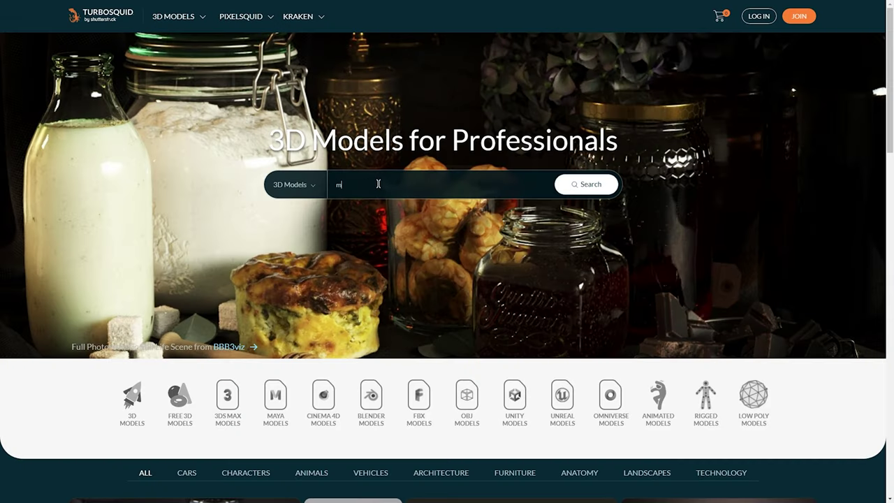
- Search TurboSquid for 'mountain', browse the model results and open the Price filter
key("Return")
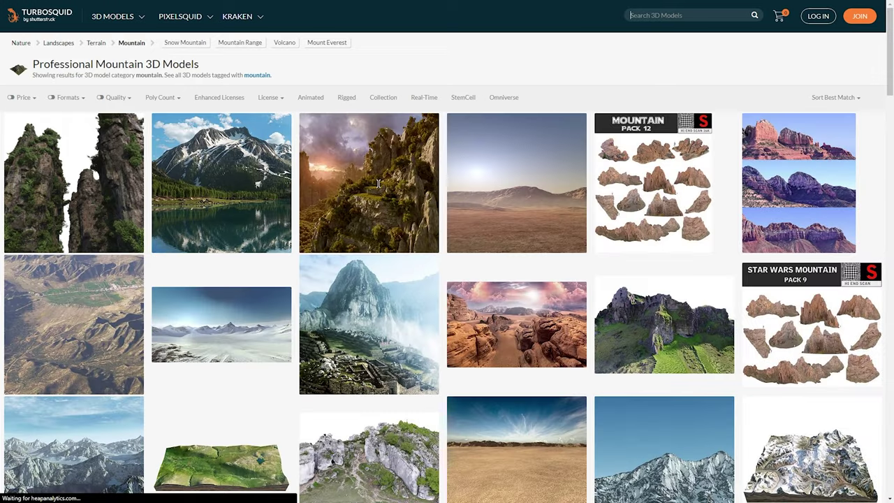
scroll(444, 175, "down", 3)
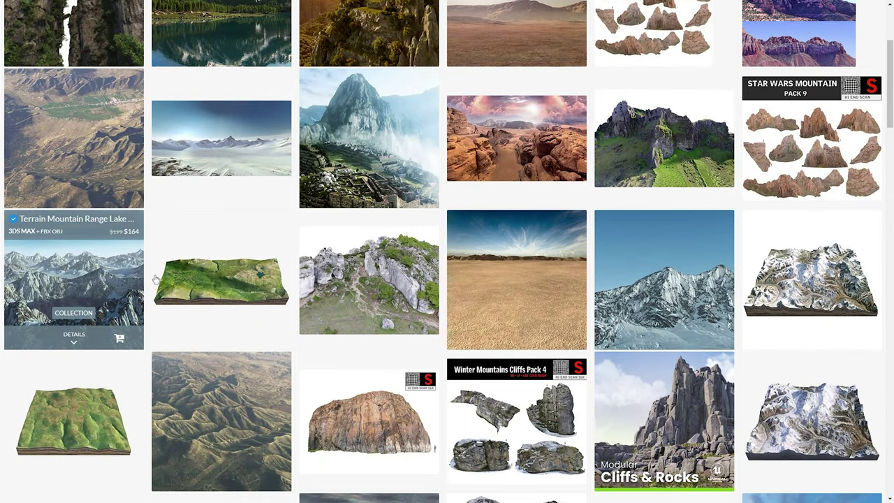
scroll(832, 336, "down", 2)
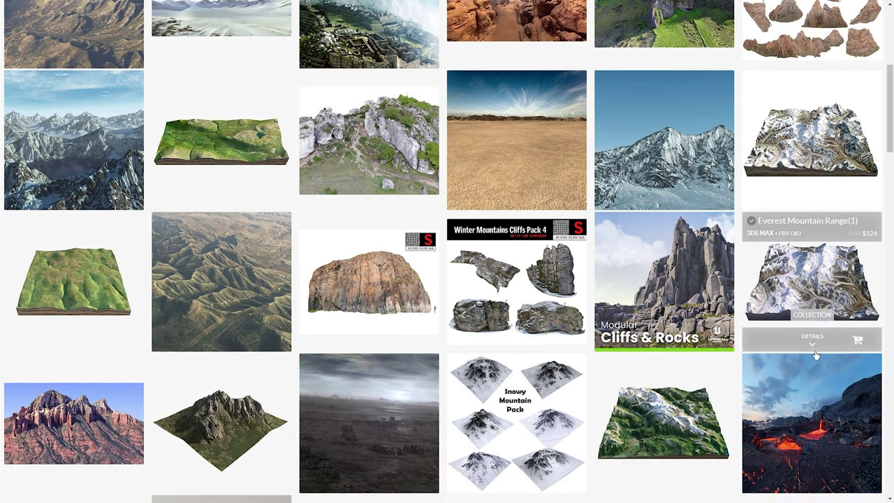
scroll(749, 359, "up", 5)
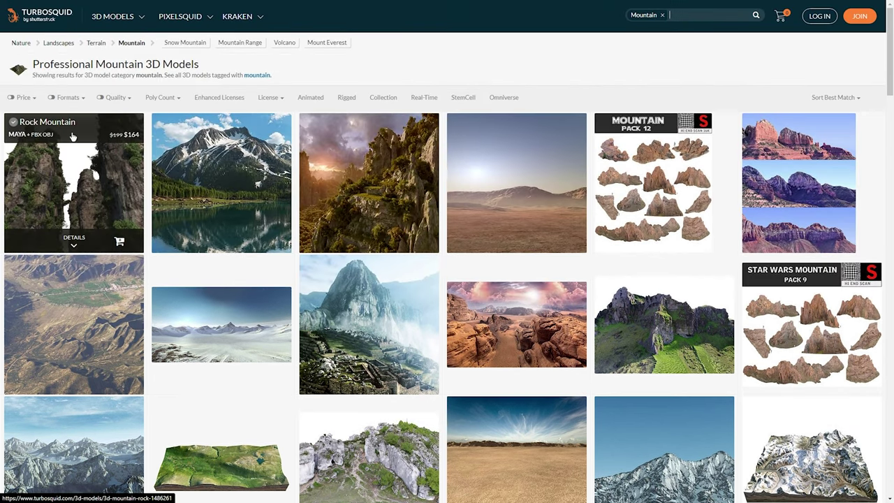
left_click(32, 100)
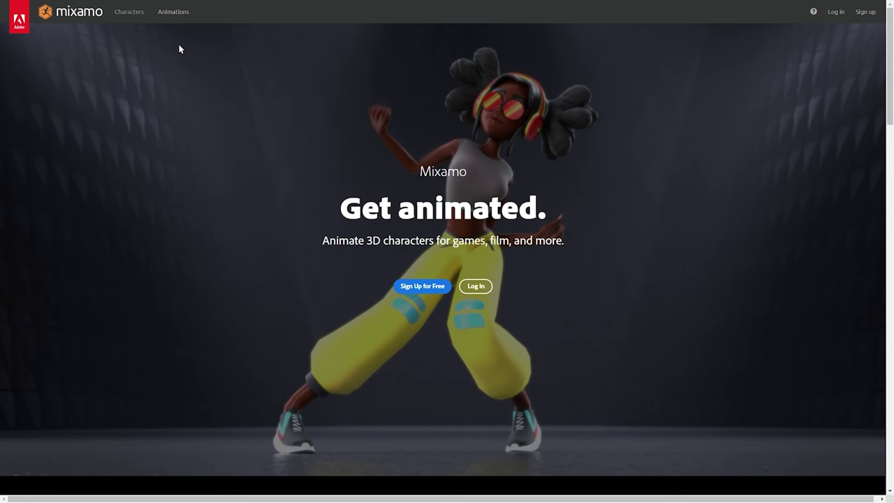
- Select the Remy character in Mixamo and apply the Dying animation to preview it
left_click(120, 12)
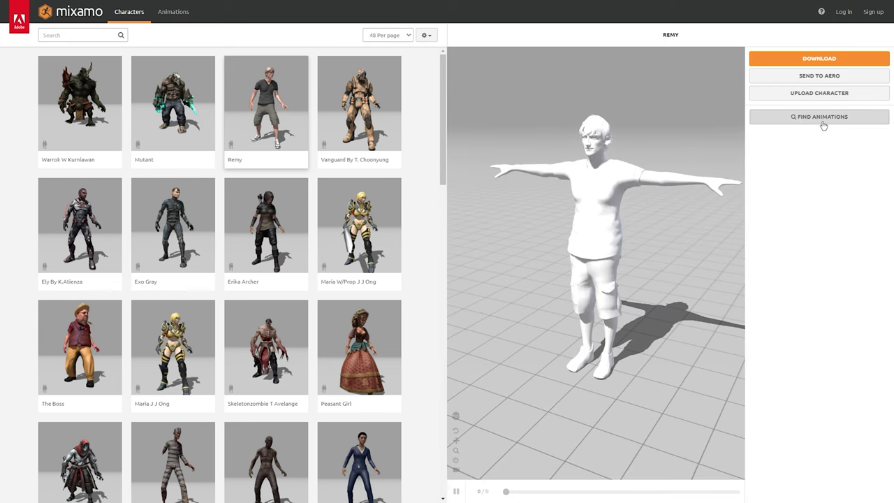
left_click(821, 119)
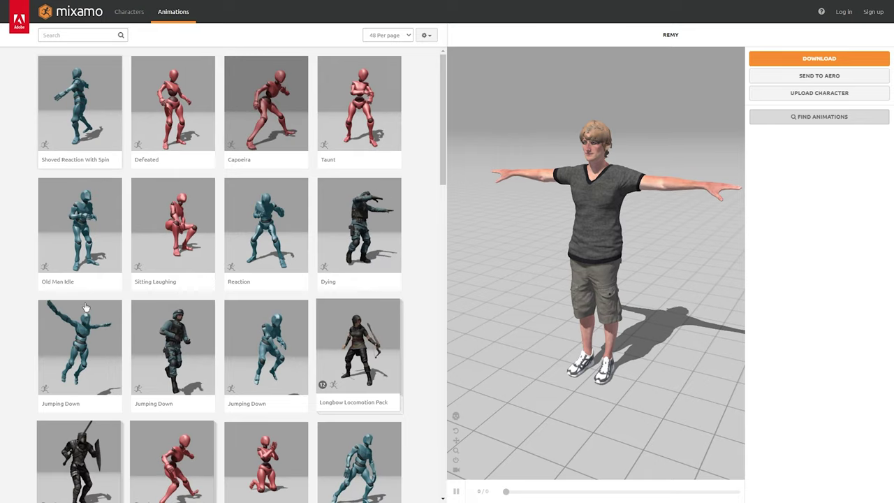
left_click(367, 240)
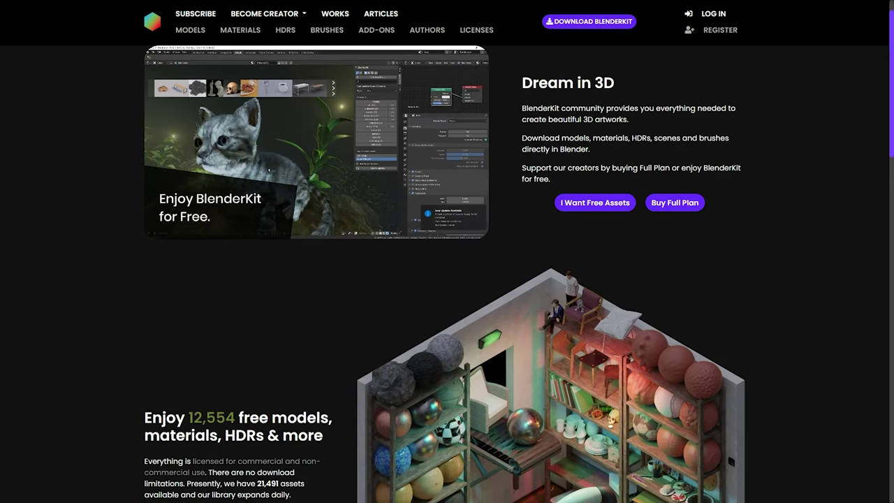
- Scroll through BlenderKit's free models, materials and HDRs, then return to Blender's Edit menu
scroll(447, 279, "down", 1)
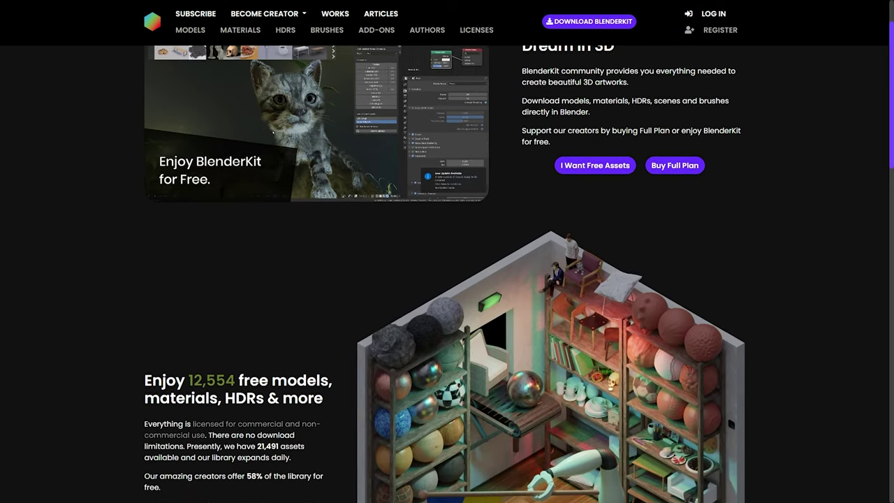
scroll(447, 279, "down", 1)
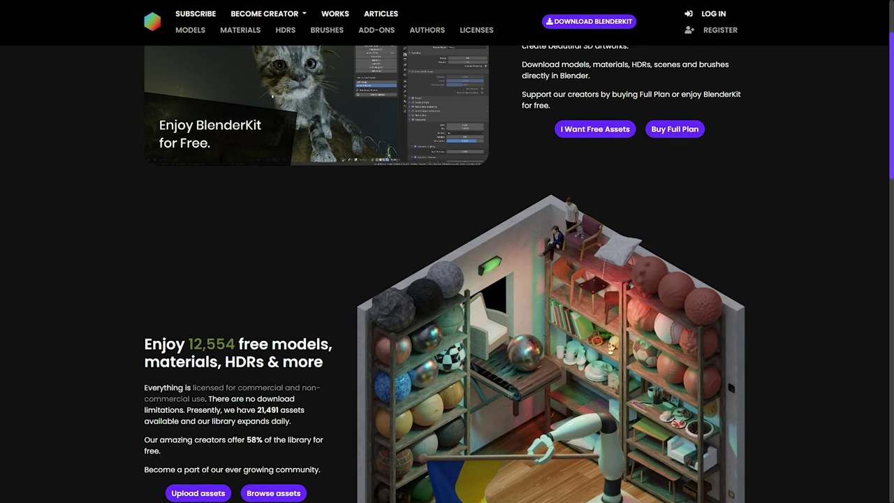
scroll(447, 279, "down", 1)
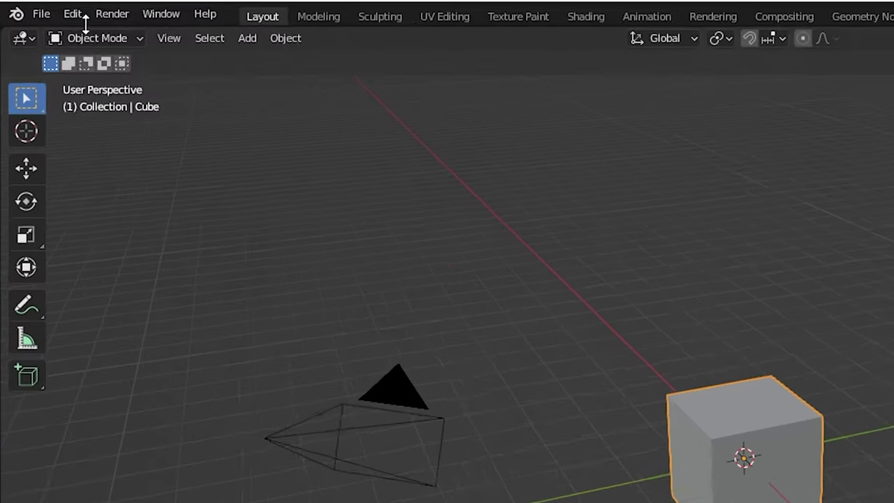
left_click(72, 12)
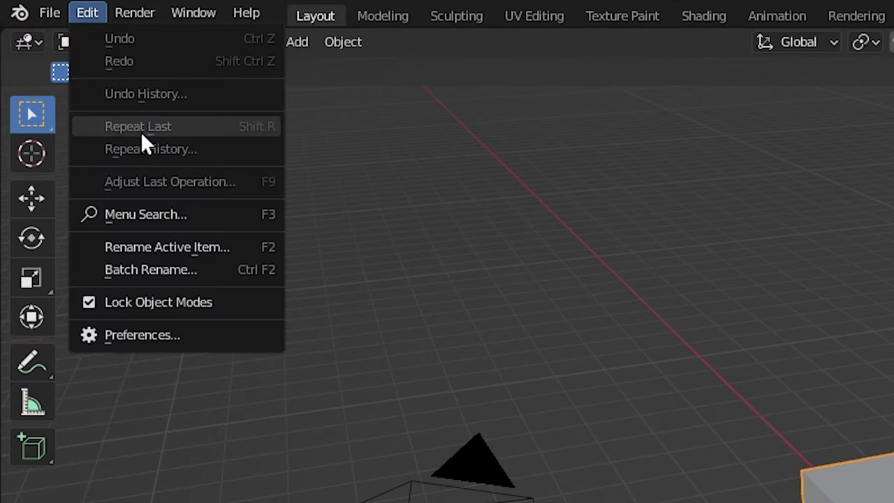
- Open Blender Preferences to look through the Add-ons section
left_click(195, 337)
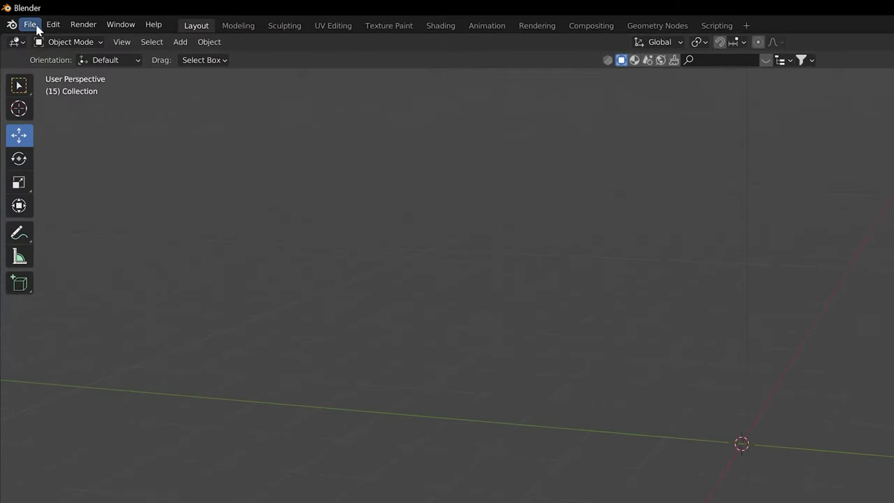
- Try a Wavefront OBJ import from the BLENDER3D folder, then cancel it
left_click(27, 19)
mouse_move(56, 212)
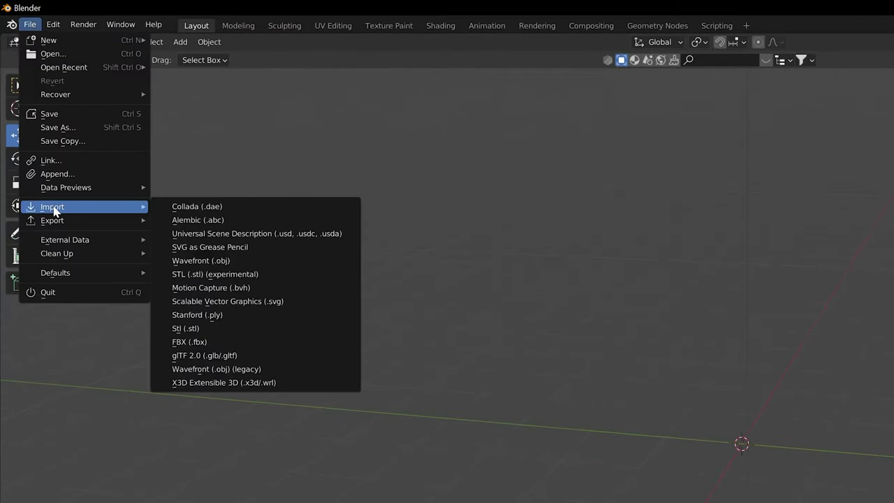
left_click(217, 262)
double_click(319, 211)
key("a")
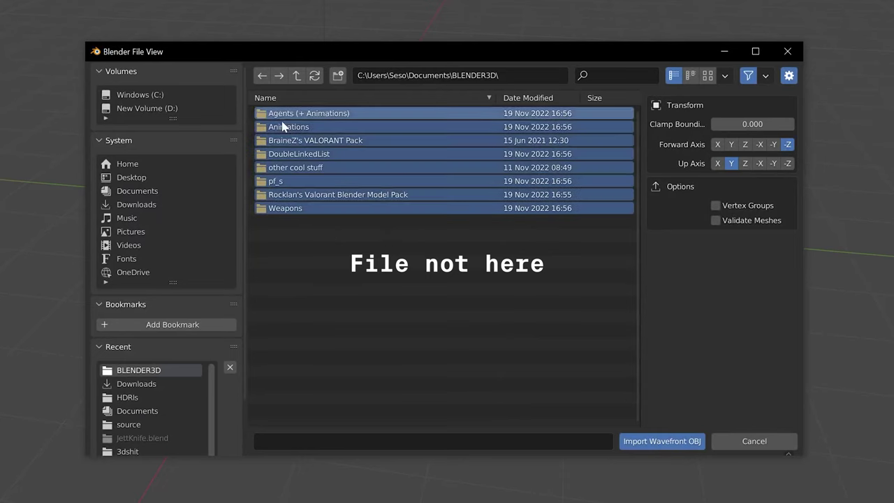
left_click_drag(299, 104, 631, 356)
left_click(754, 441)
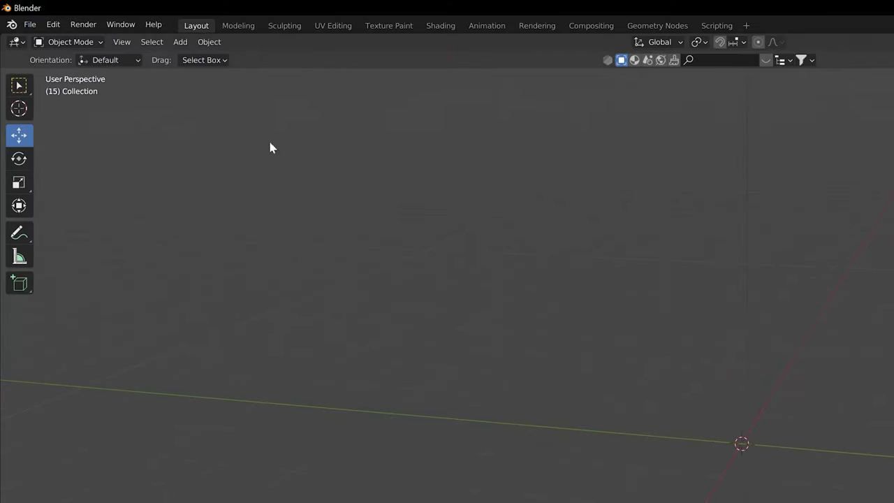
- Import build_001.fbx from the BLENDER3D folder as an FBX
left_click(30, 28)
mouse_move(53, 209)
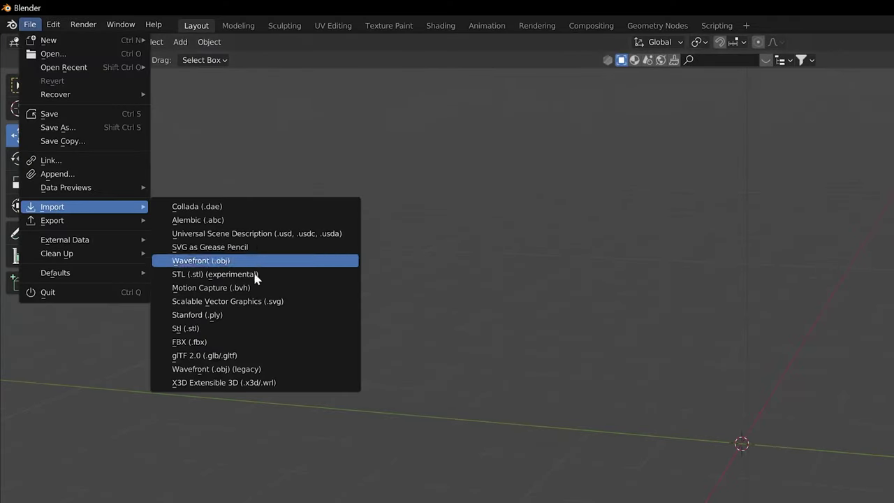
left_click(209, 341)
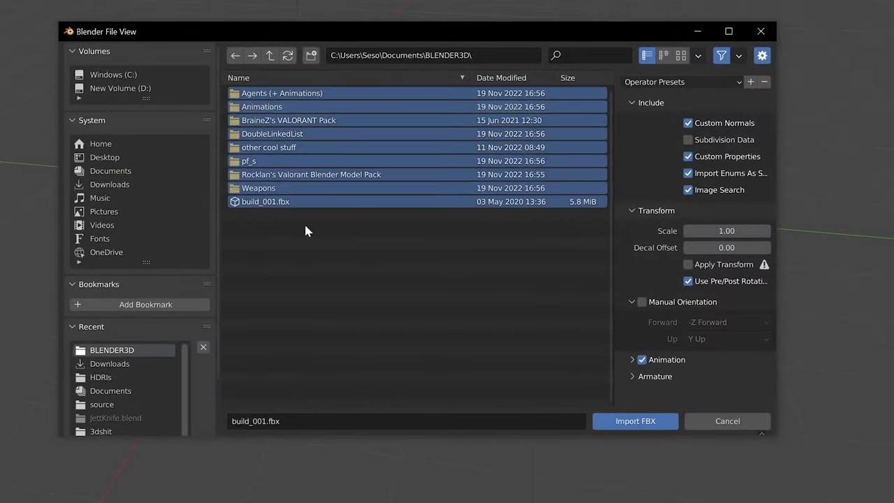
left_click(326, 202)
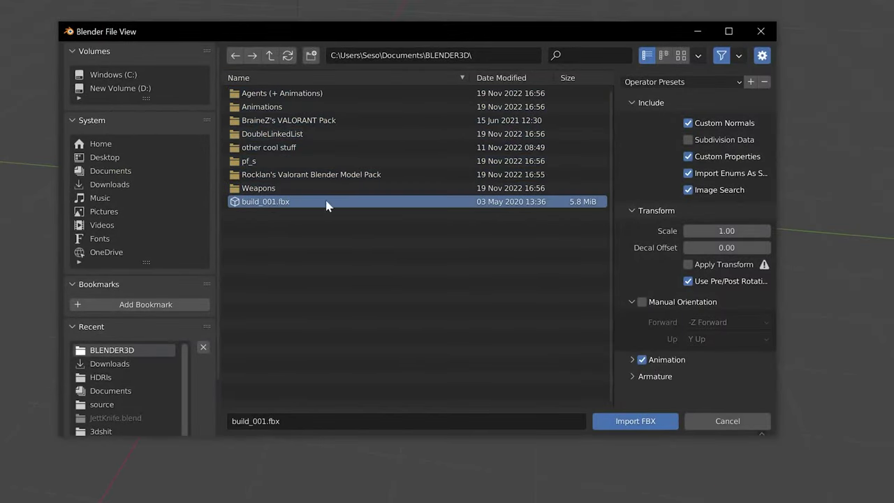
left_click(634, 421)
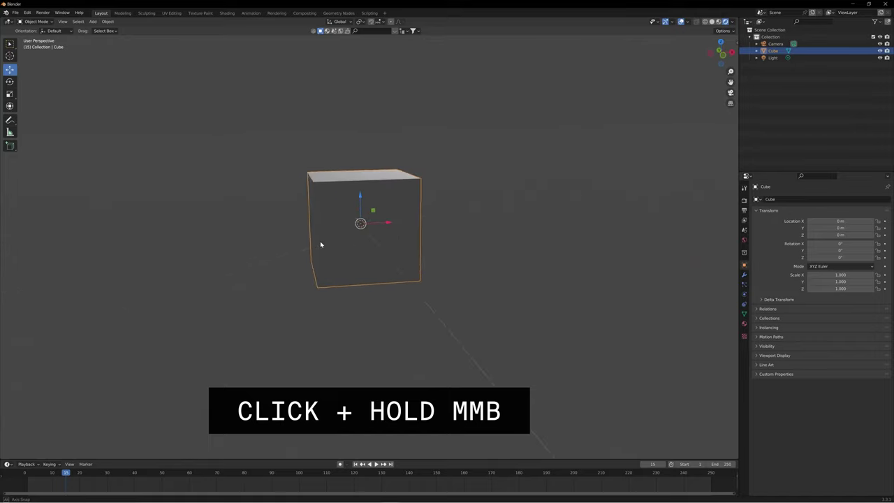
- Orbit, pan and zoom the view until the default cube fills the viewport
middle_click_drag(320, 245, 464, 208)
middle_click_drag(464, 208, 435, 186, "ctrl")
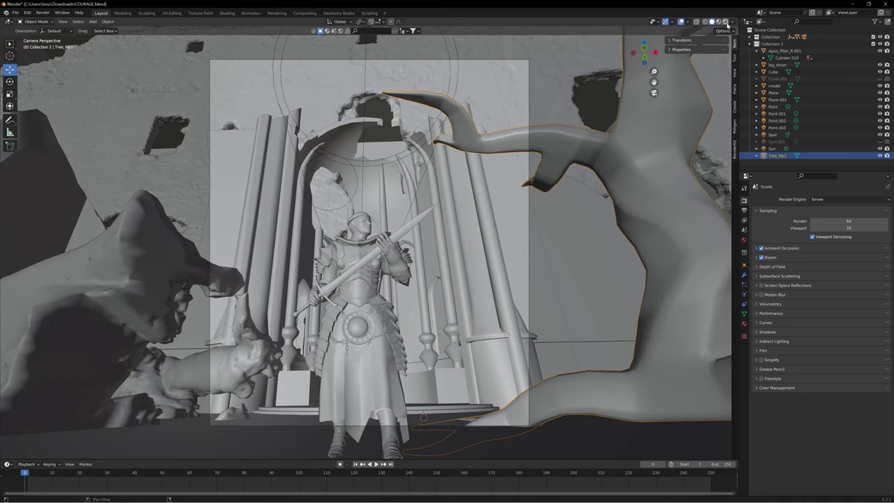
- Switch the viewport to Rendered shading and change the render engine from Eevee to Cycles
left_click(726, 22)
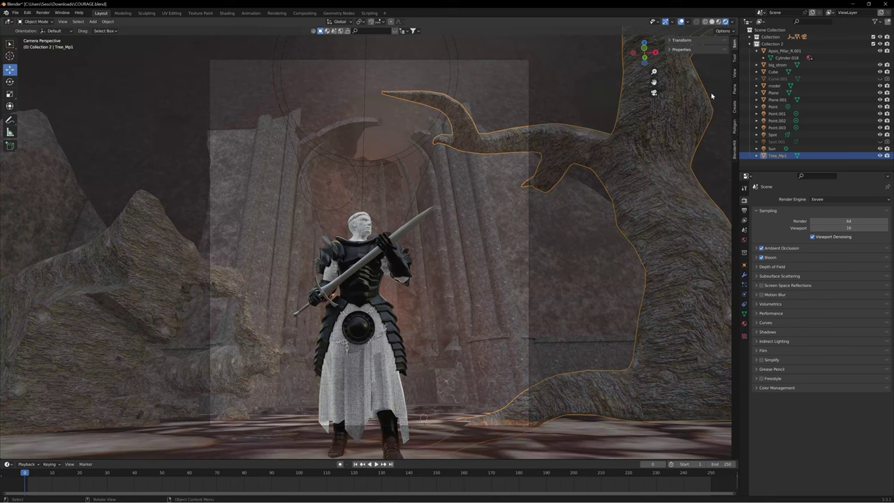
left_click(823, 223)
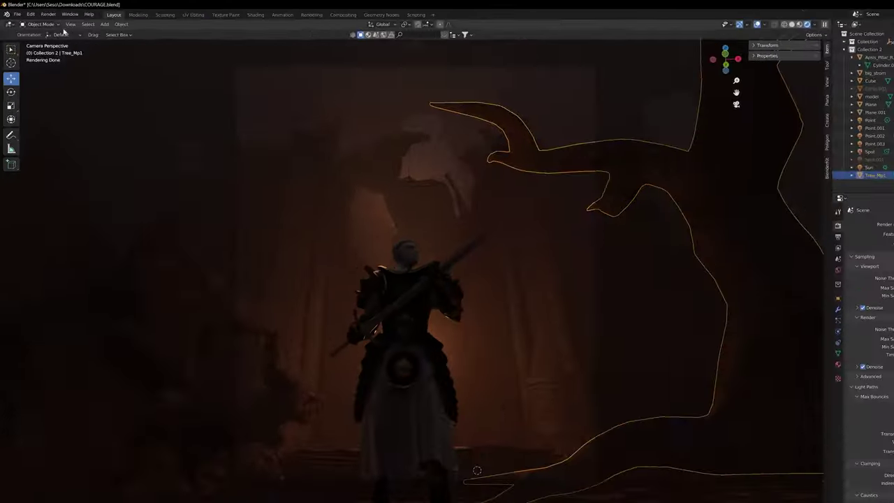
- In Preferences > System, toggle the RTX 3060 as an OptiX Cycles render device
left_click(66, 21)
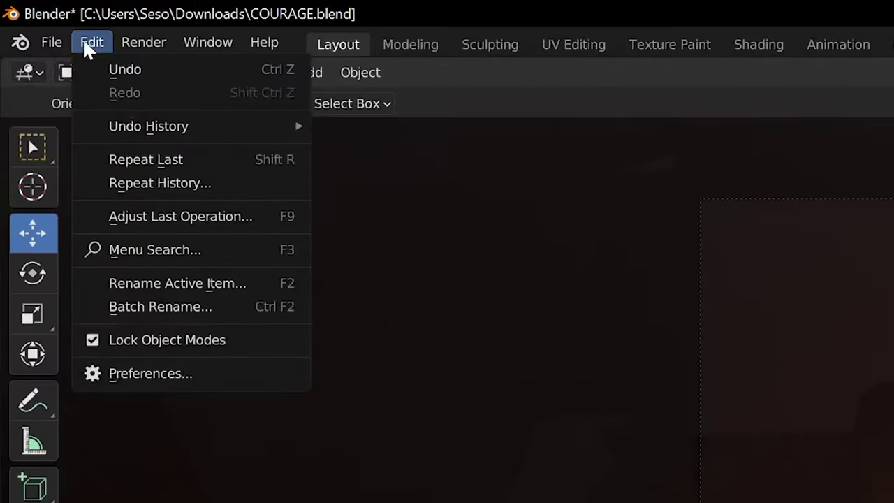
left_click(135, 374)
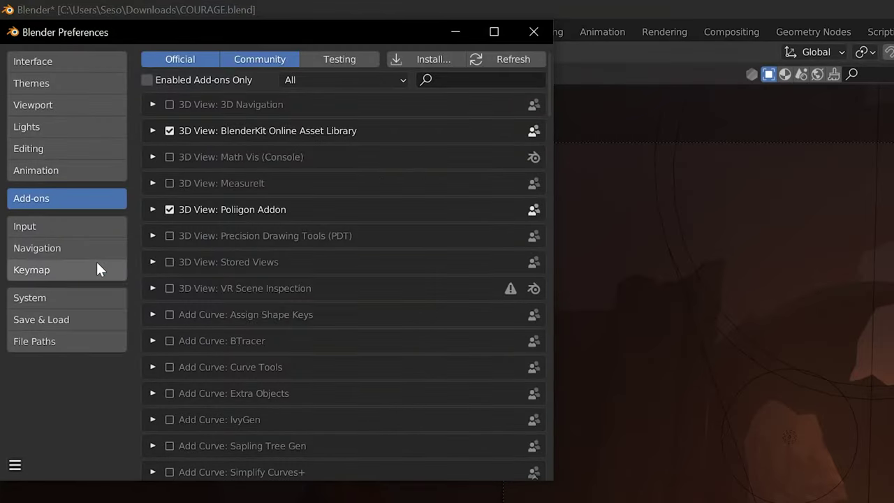
left_click(88, 300)
left_click(218, 103)
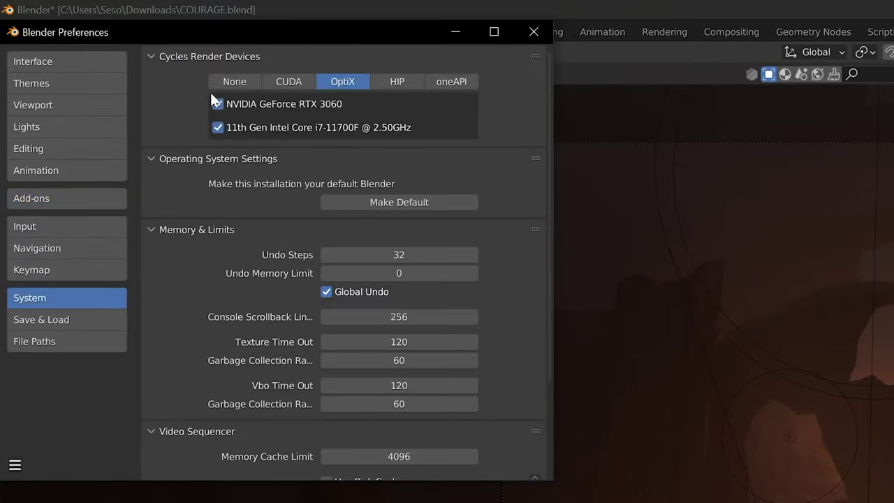
left_click(533, 31)
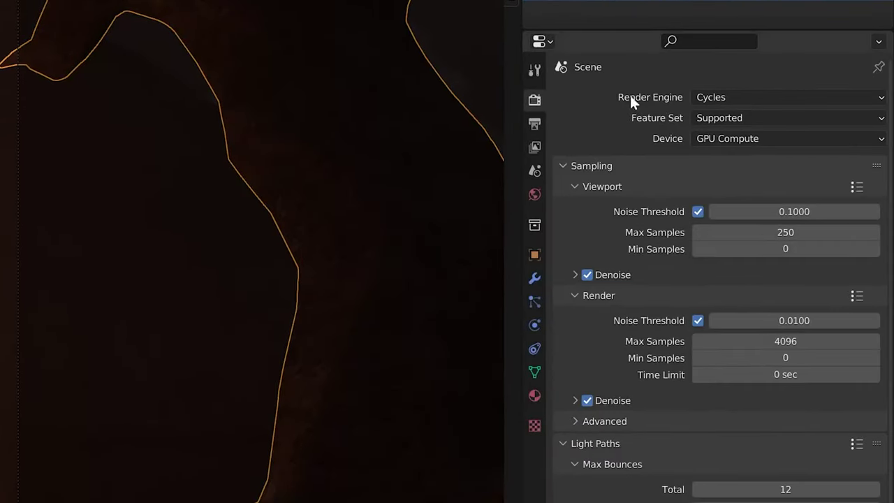
left_click(753, 138)
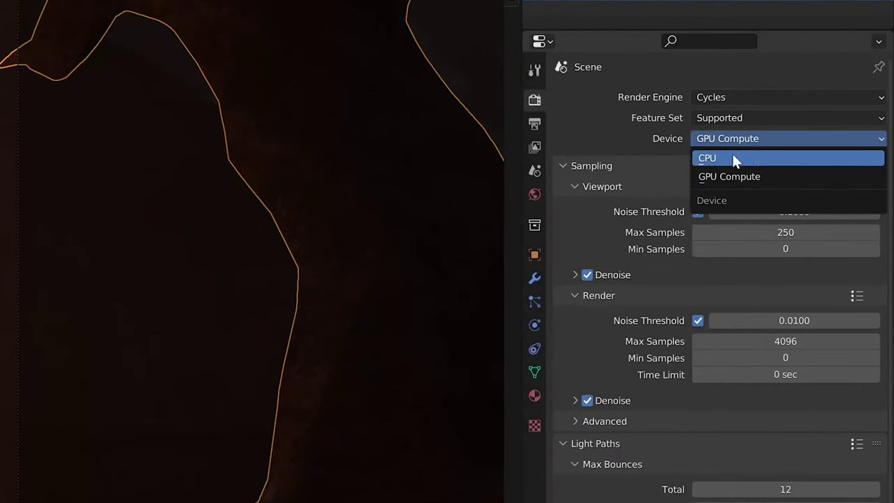
left_click(734, 176)
left_click(728, 137)
left_click(730, 176)
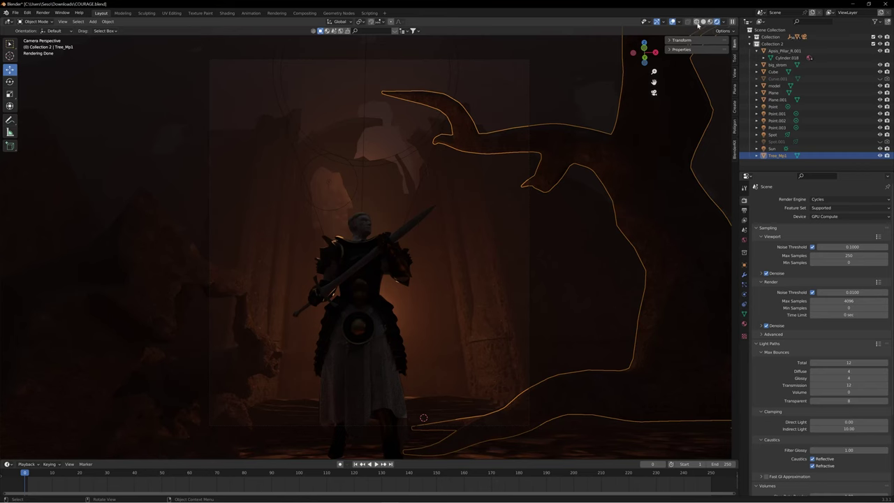
- Cycle the knight scene through Wireframe, Solid and Material Preview shading, ending on Rendered
left_click(406, 84)
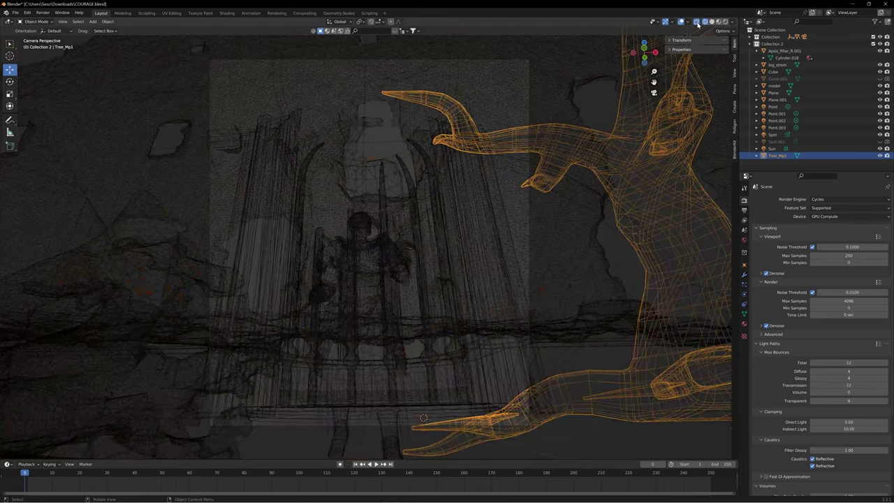
left_click(704, 22)
left_click(718, 21)
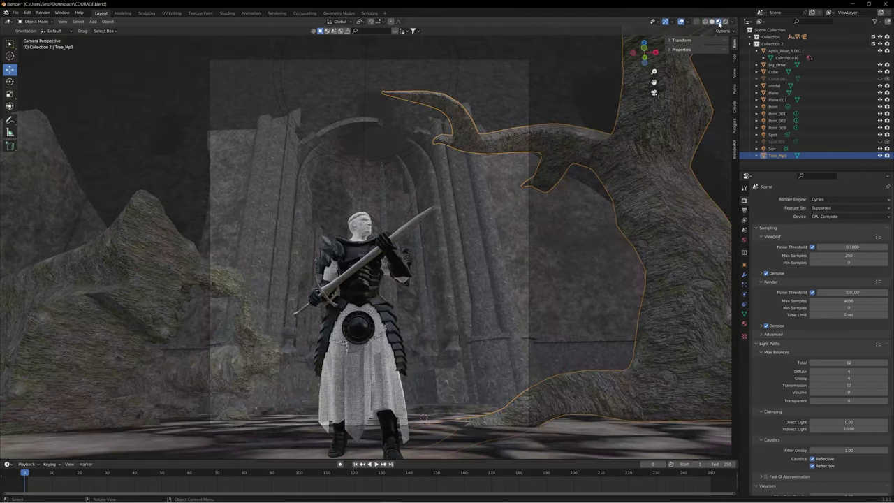
left_click(725, 22)
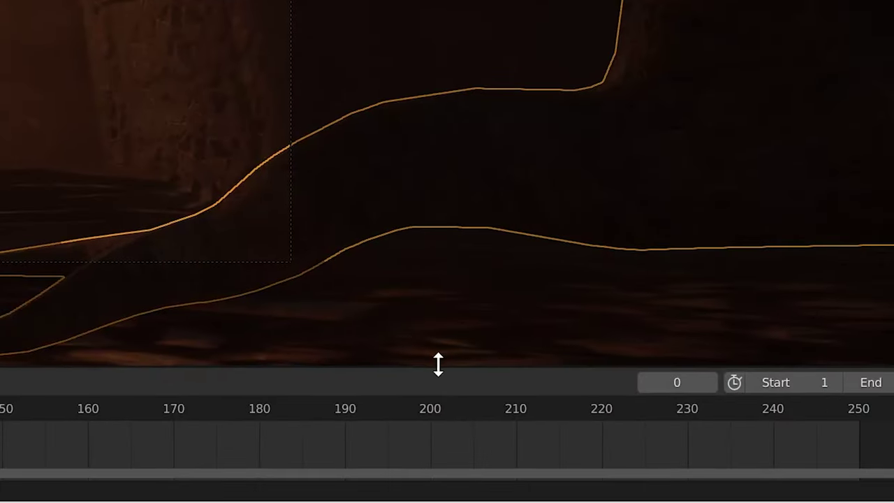
- Split the view vertically, orbit the left solid view, then join it back over the rendered view
right_click(438, 363)
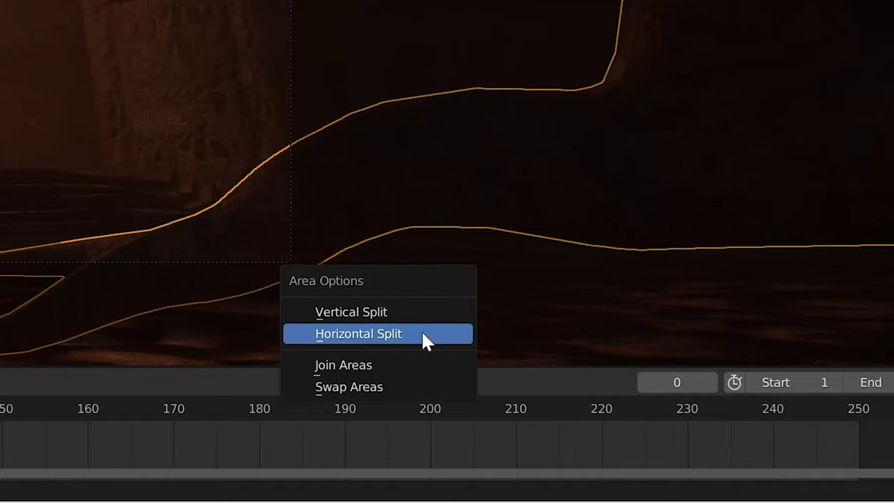
left_click(419, 312)
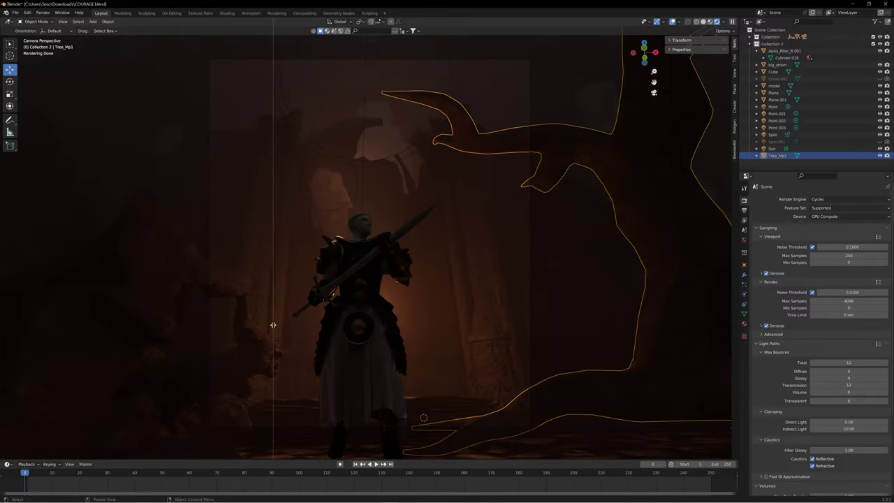
left_click(273, 325)
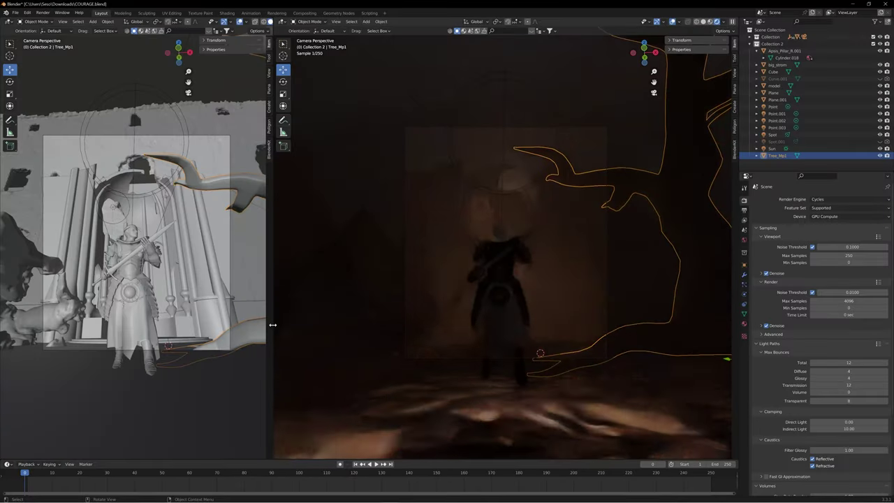
middle_click_drag(192, 149, 129, 213)
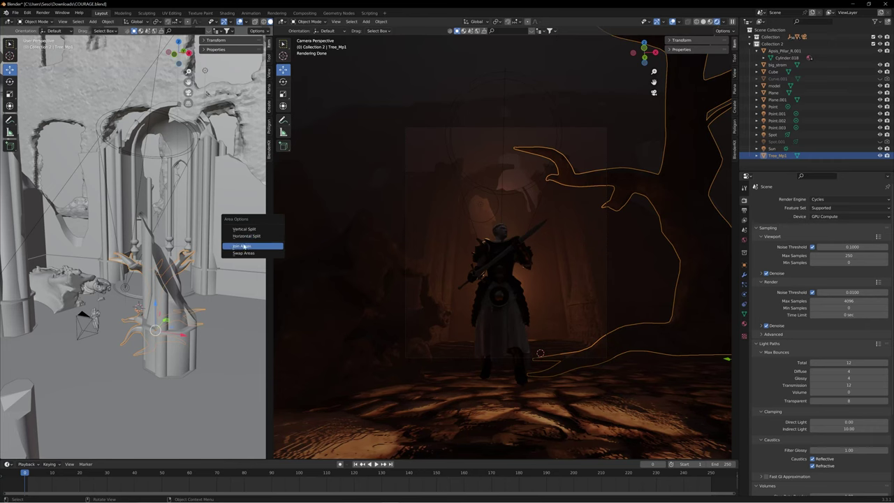
left_click(243, 246)
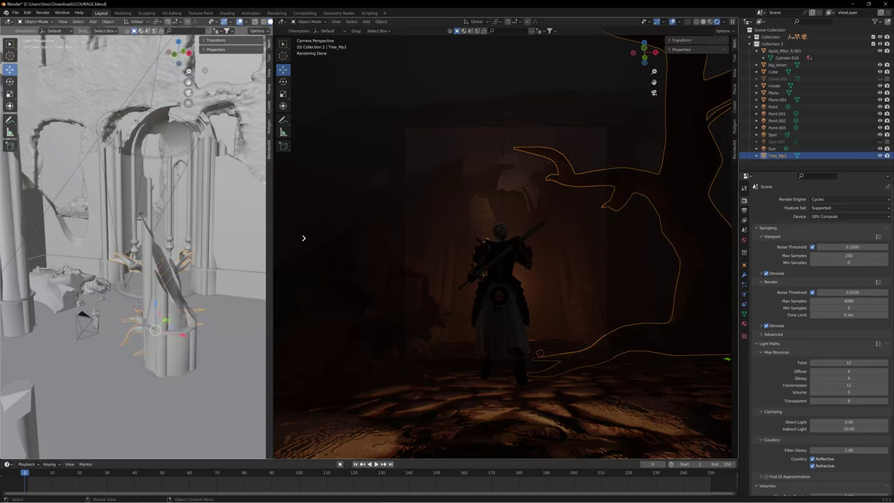
left_click(361, 241)
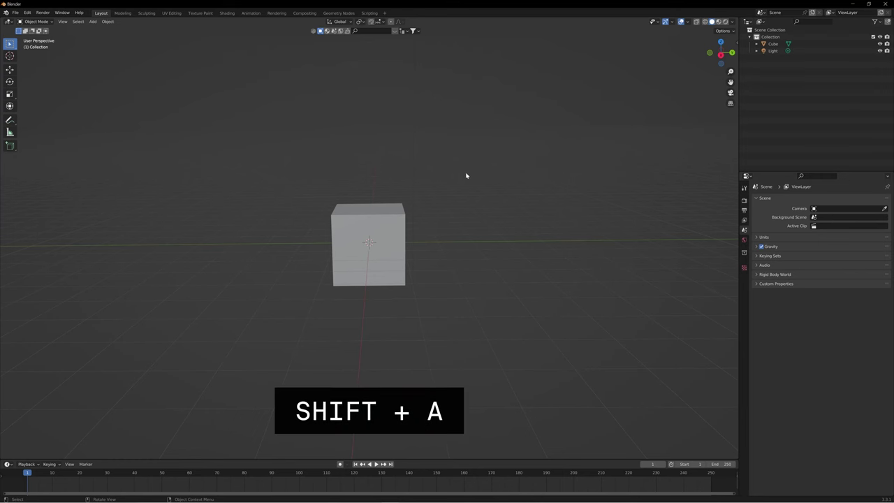
- Add a camera and align it to the orbited view with Ctrl+Alt+Numpad0
key("shift+a")
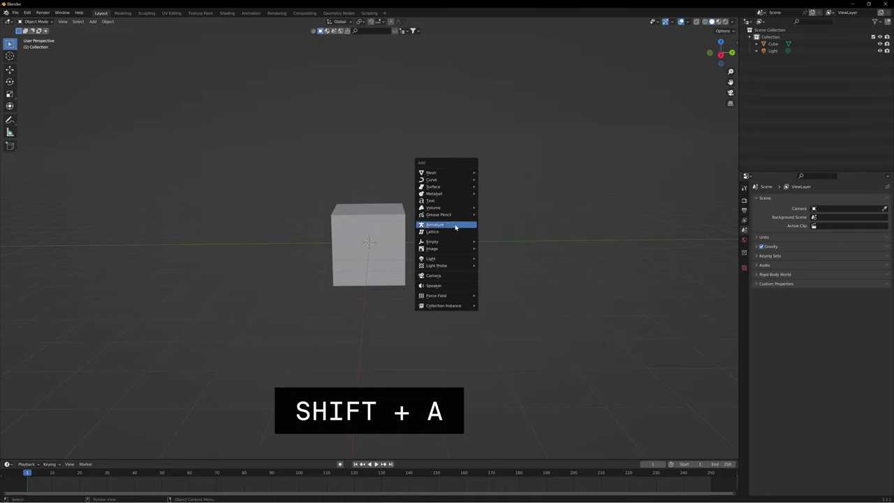
left_click(439, 277)
mouse_move(478, 271)
middle_mouse_down()
mouse_move(435, 250)
mouse_move(396, 261)
mouse_move(445, 265)
mouse_move(468, 279)
mouse_move(470, 262)
middle_mouse_up()
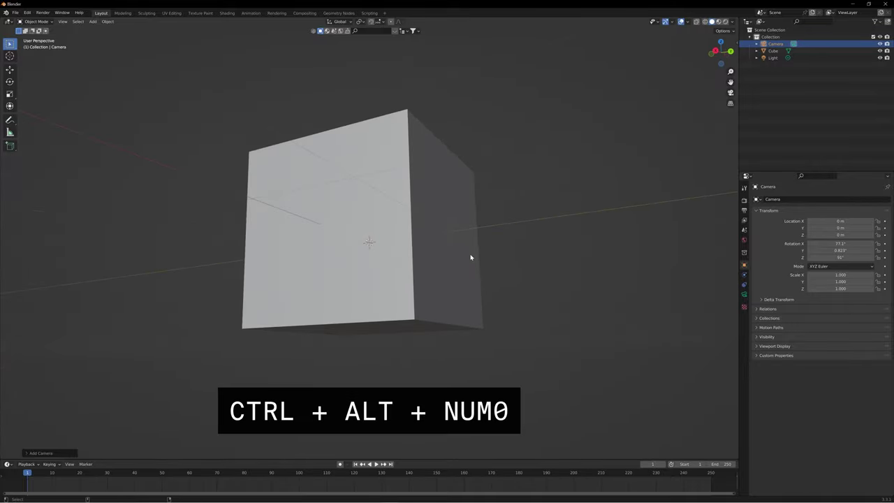
key("ctrl+alt+KP_0")
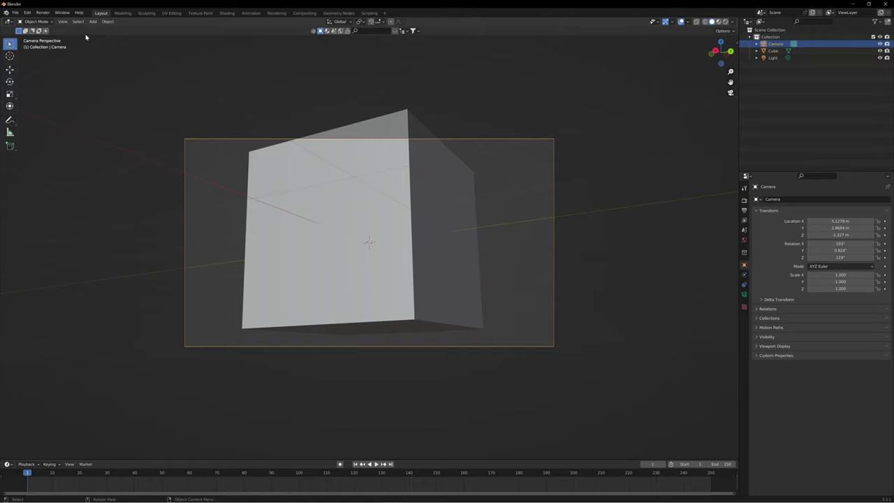
- Open Edit > Preferences and show the Input section
left_click(42, 20)
left_click(96, 218)
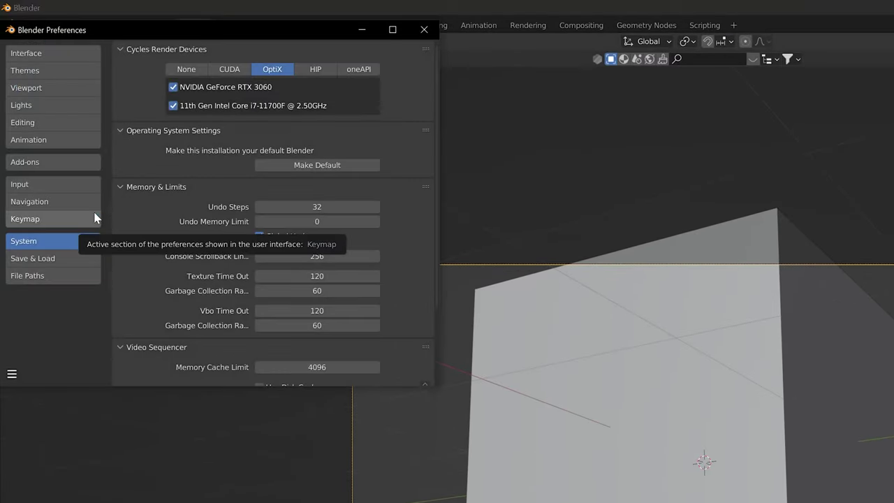
left_click(67, 185)
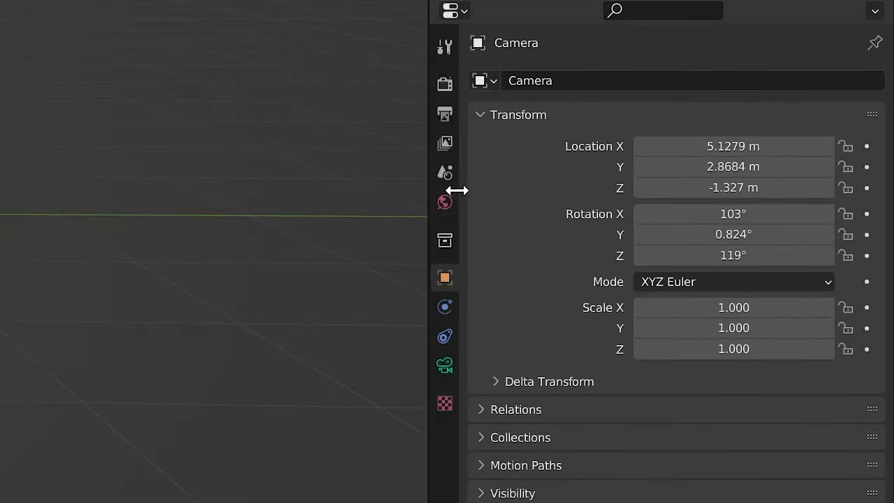
- Set the World Color to Environment Texture and show the World node tree in the Shading workspace
left_click(445, 202)
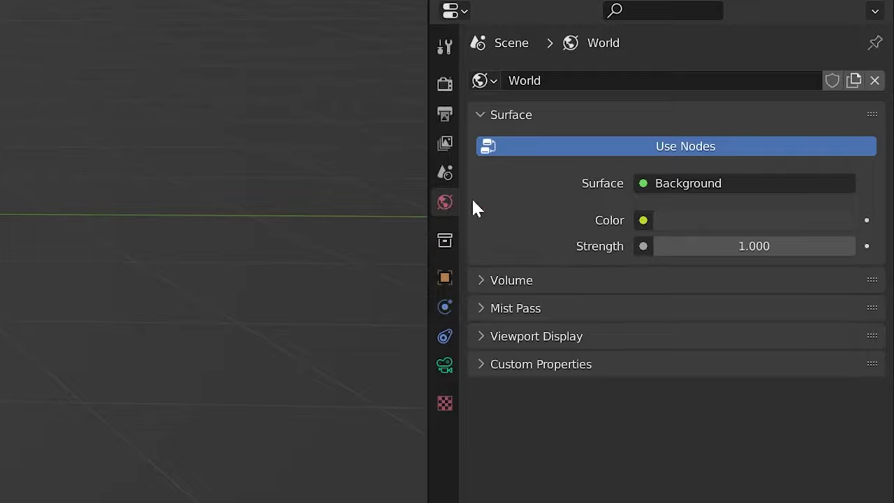
left_click(642, 219)
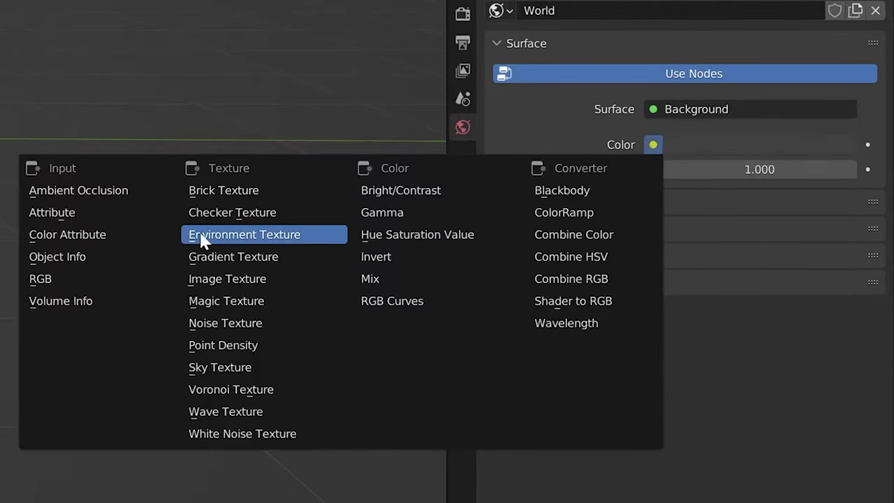
left_click(203, 238)
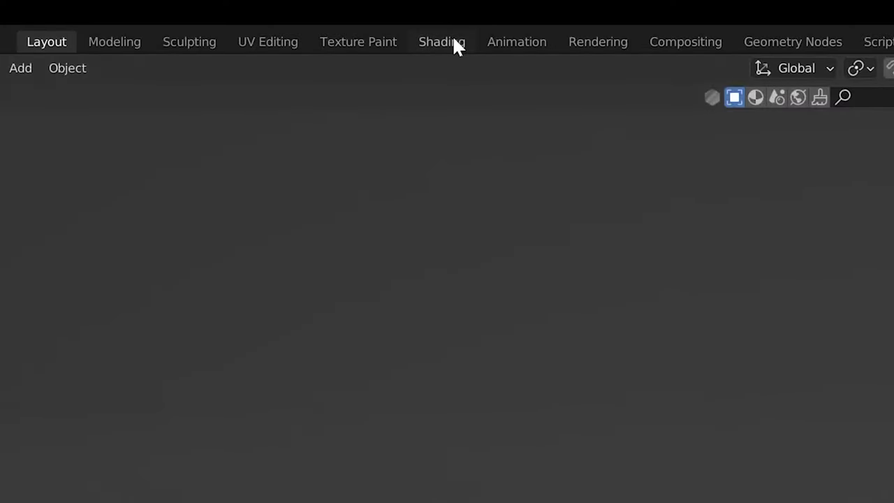
left_click(452, 43)
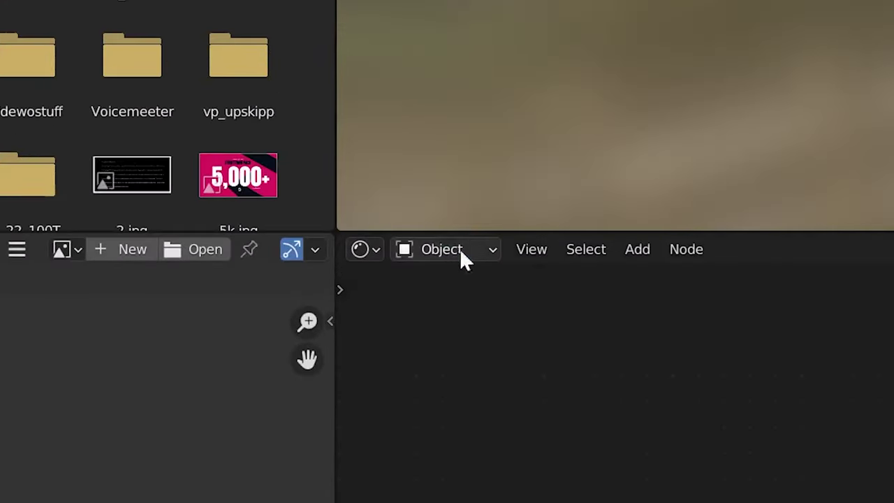
left_click(172, 294)
left_click(449, 304)
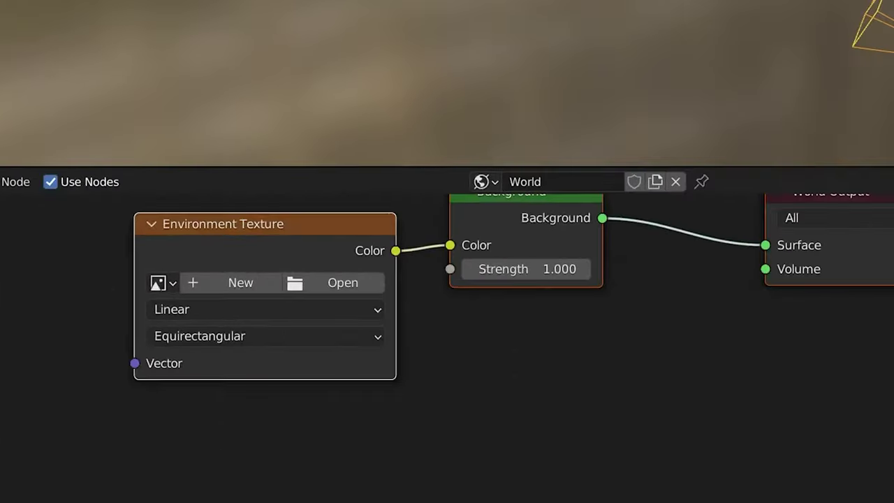
- Load PhotoStudio.hdr into the Environment Texture and preview the studio background
left_click(248, 282)
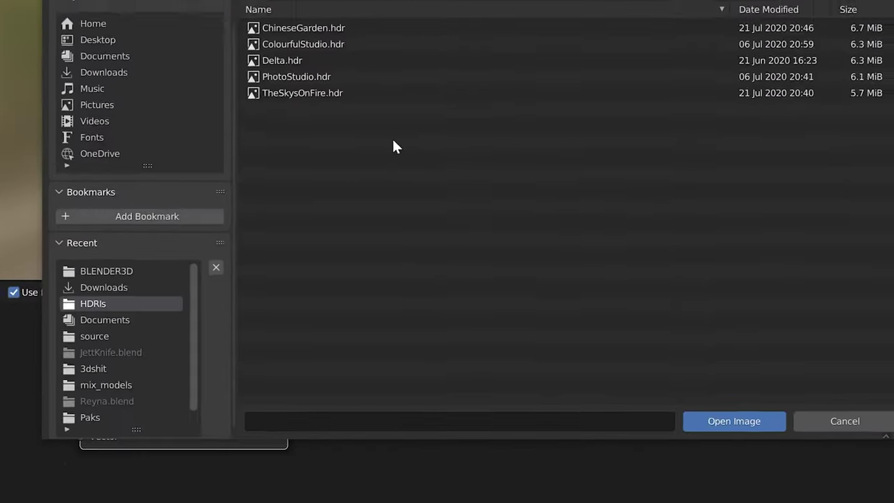
left_click(305, 133)
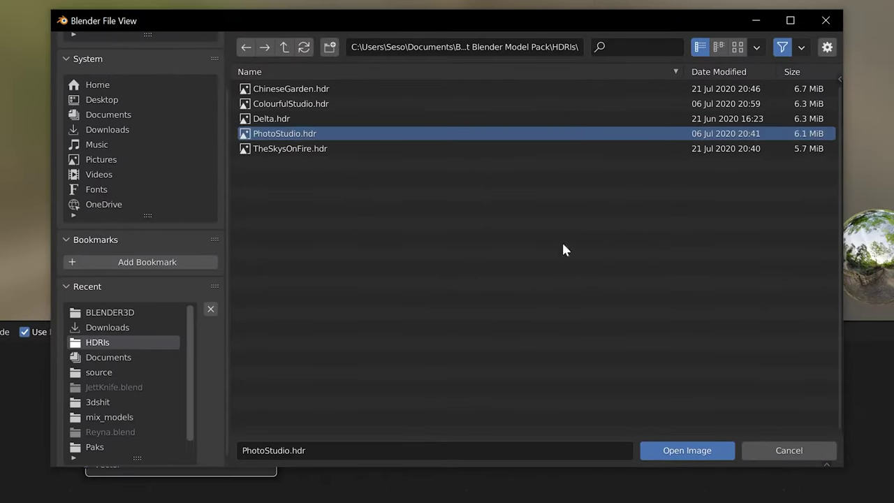
left_click(687, 450)
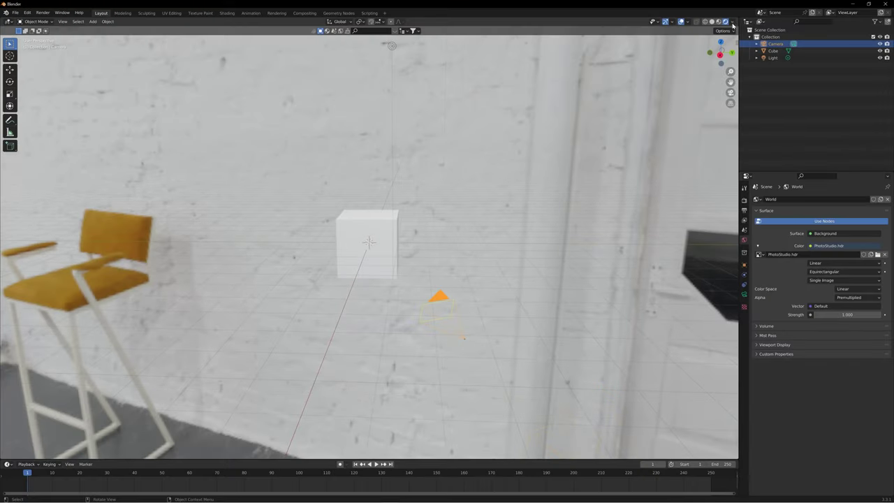
left_click_drag(720, 52, 612, 106)
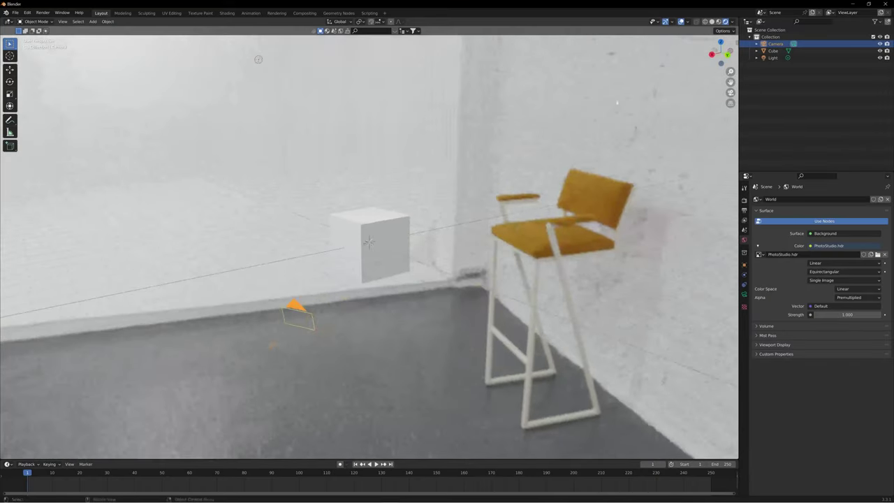
left_click(731, 22)
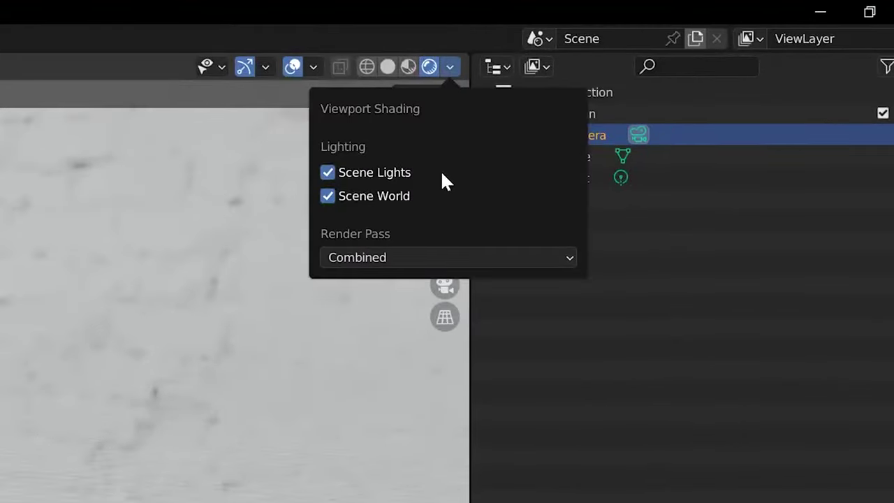
- Turn off Scene World in the viewport shading and add a Sun light
left_click(379, 194)
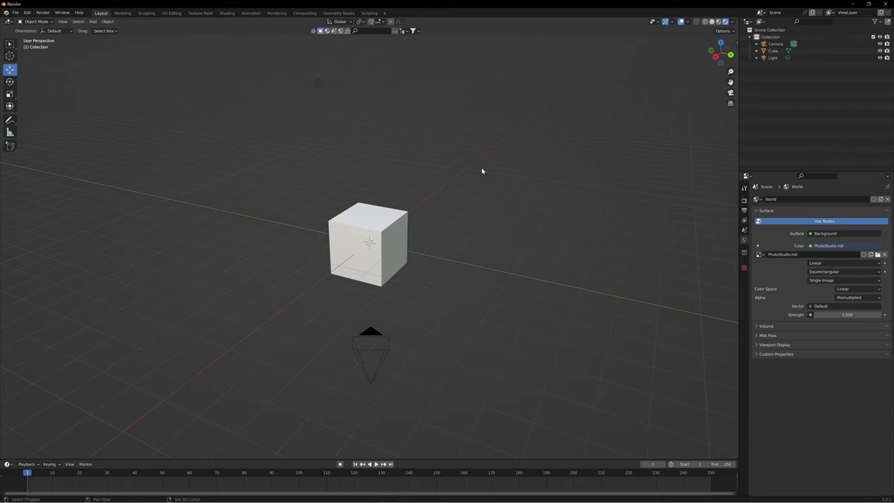
key("shift+a")
mouse_move(483, 171)
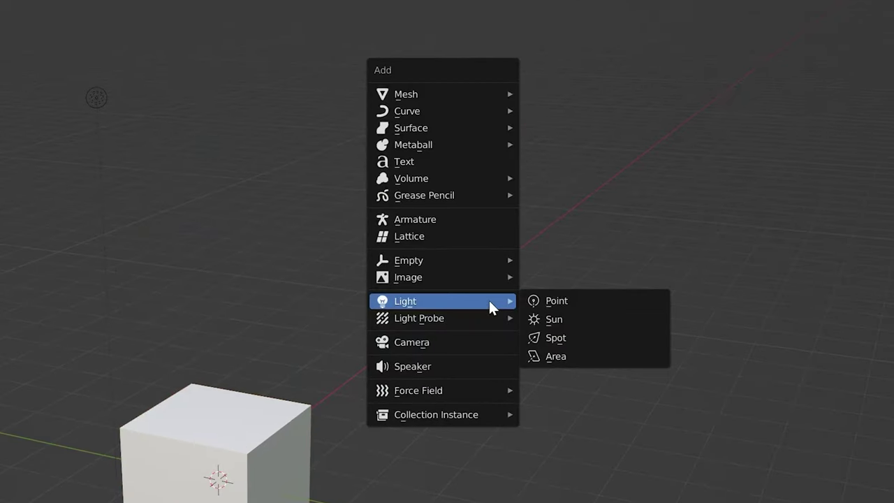
left_click(580, 326)
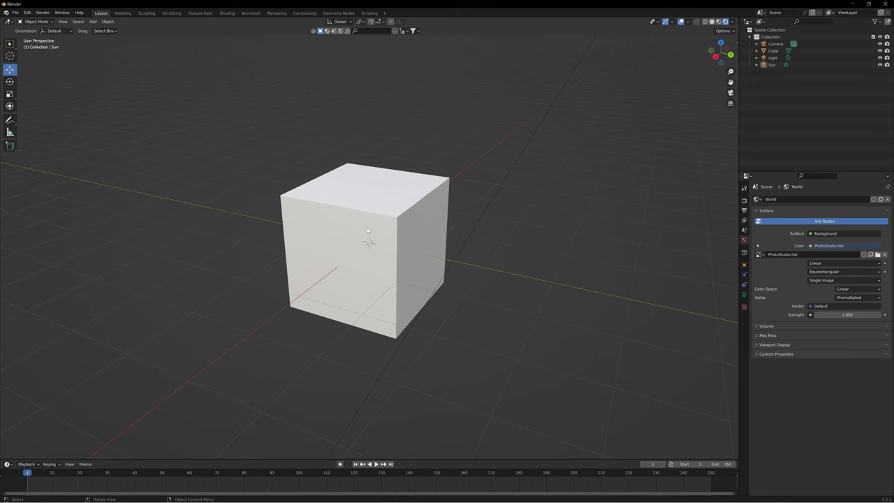
scroll(370, 230, "down", 4)
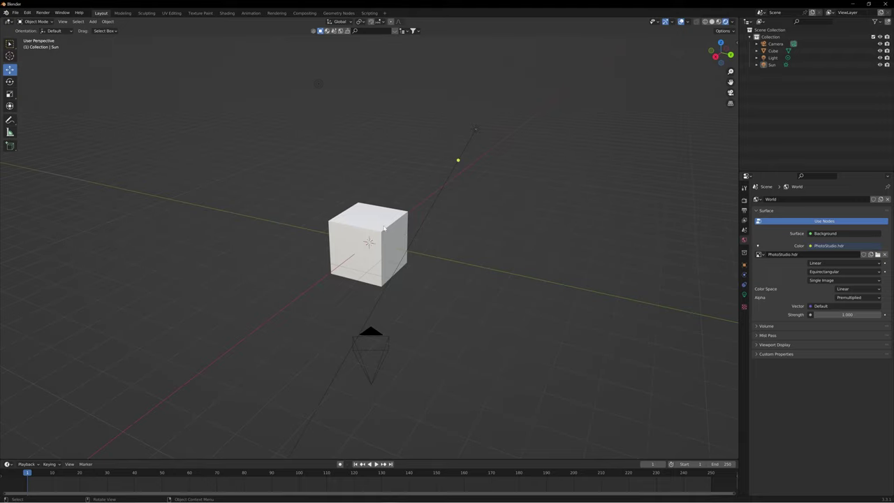
- Move the cube, tumble it with trackball rotation, then raise the spot light above the knight
scroll(383, 228, "up", 5)
key("g")
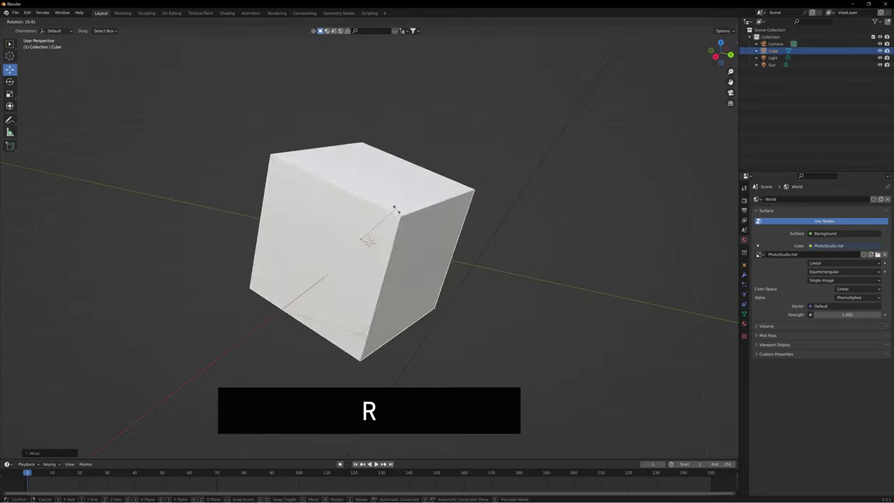
key("r")
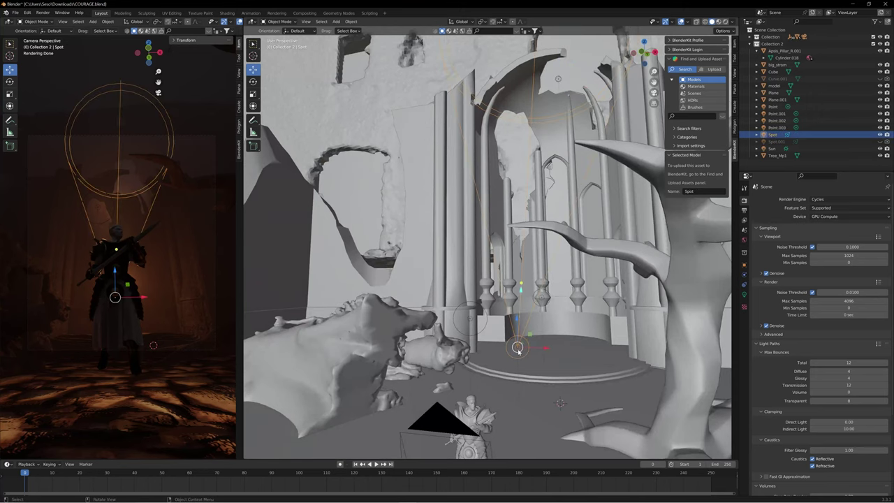
left_click_drag(541, 298, 534, 223)
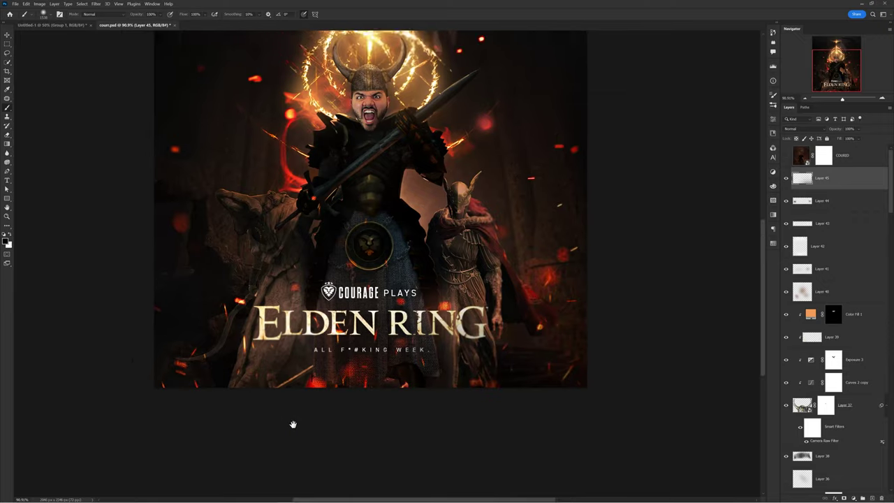
left_click_drag(321, 238, 332, 305)
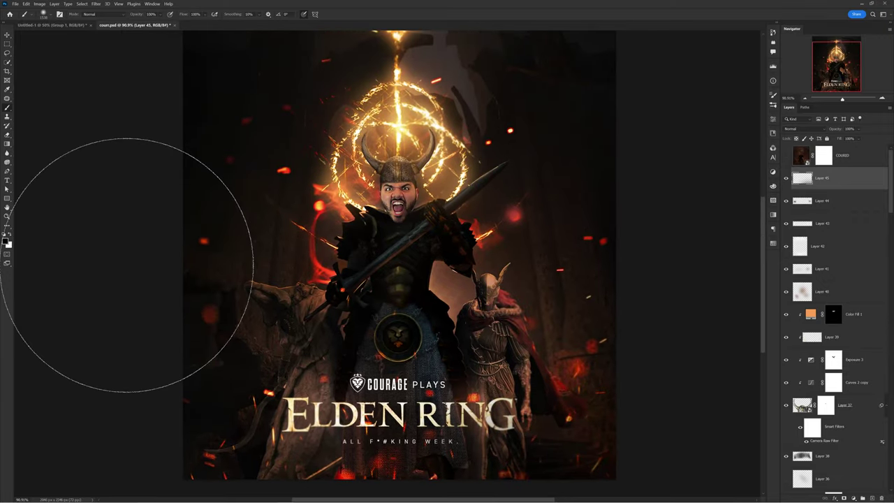